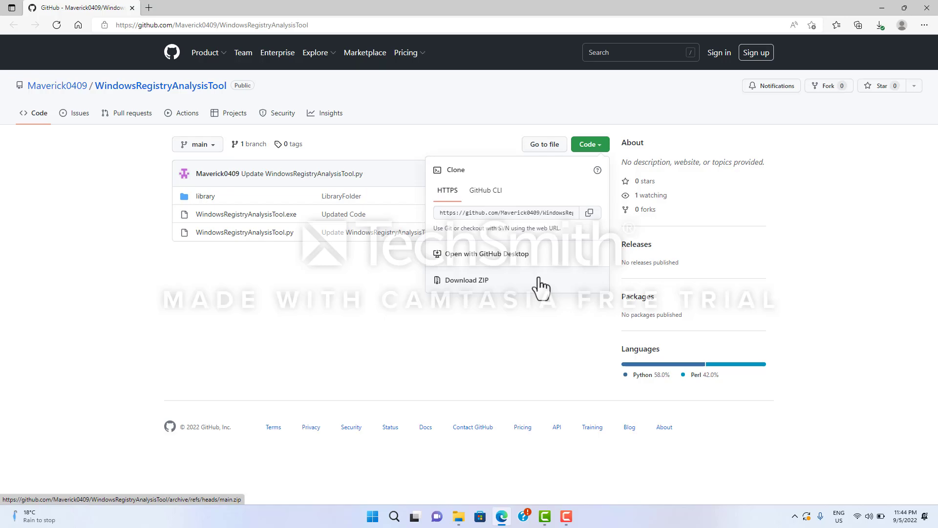
- Switch to the WindowsRegistryAnalysisTool folder in File Explorer and view the plugins inside its library folder
key(alt+Tab)
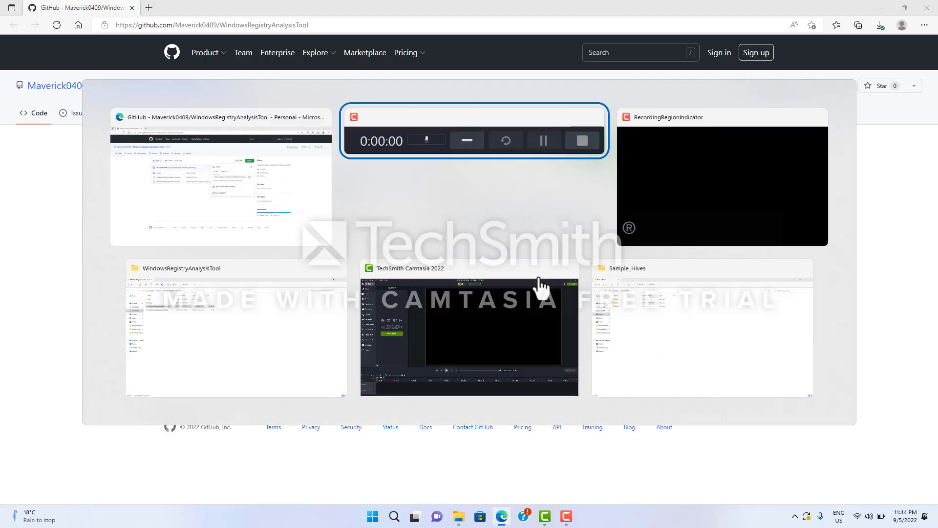
key(alt+Tab)
key(alt+Tab)
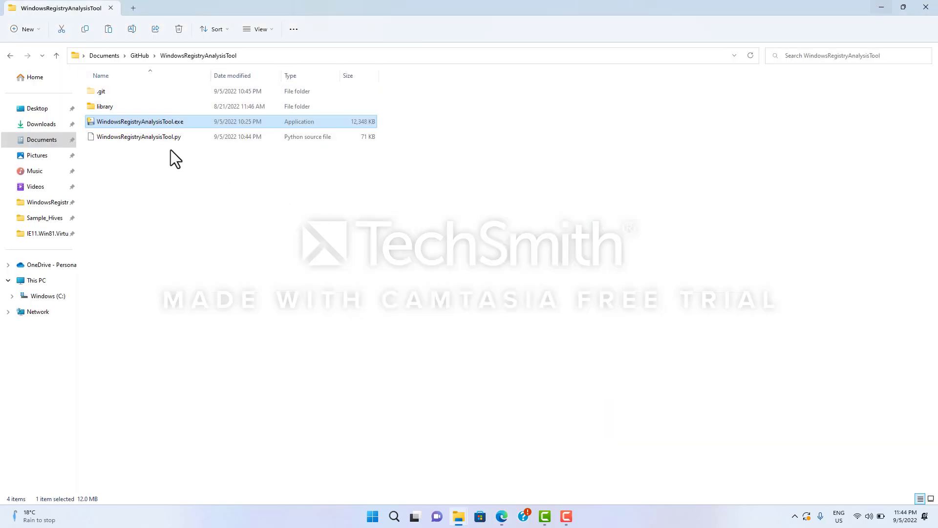
mouse_move(174, 107)
double_click(168, 107)
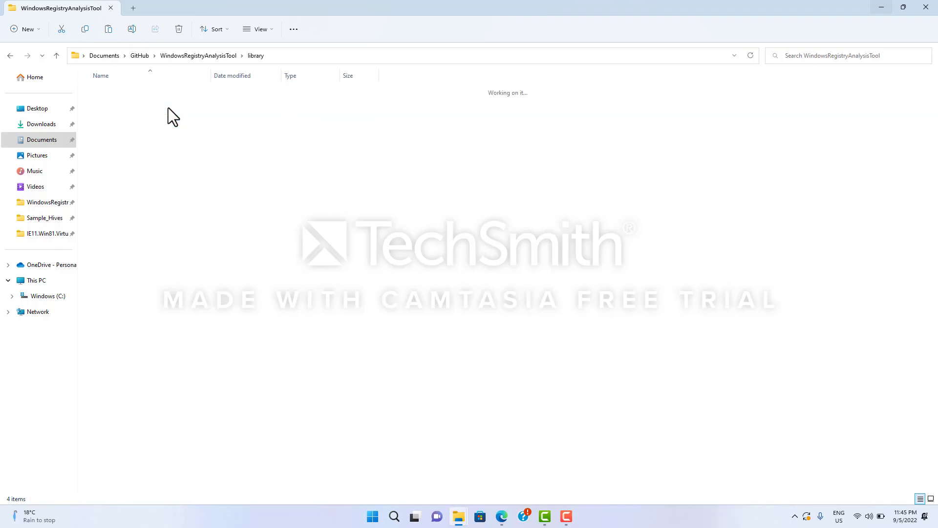
click(154, 94)
double_click(154, 95)
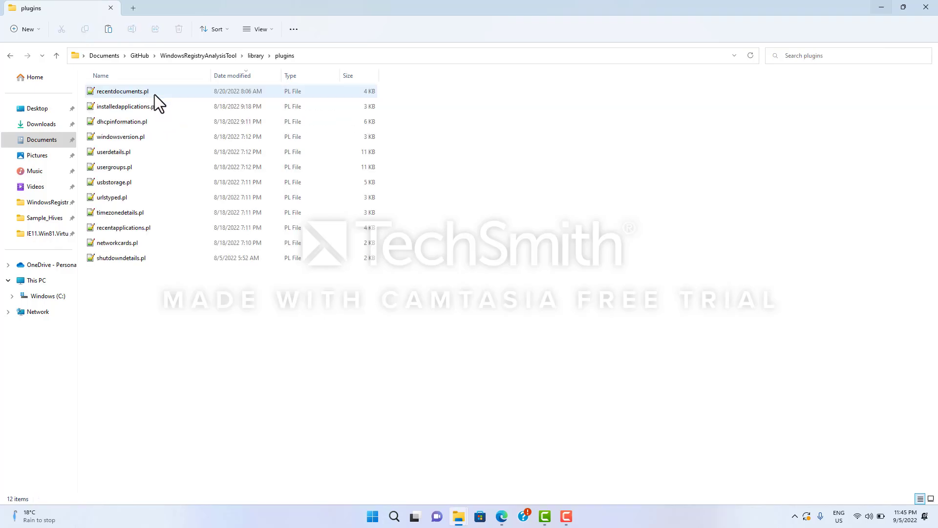
- Return to the WindowsRegistryAnalysisTool folder and run WindowsRegistryAnalysisTool.exe as administrator
click(228, 57)
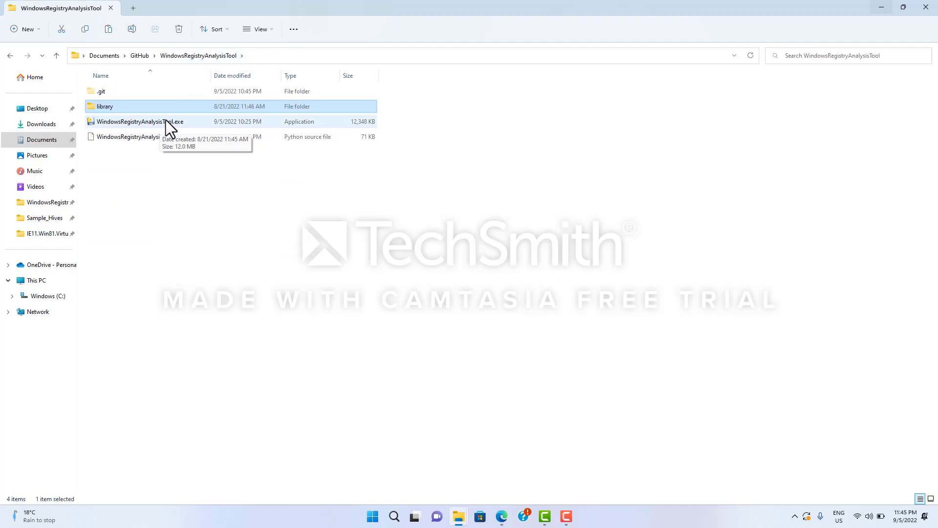
right_click(166, 121)
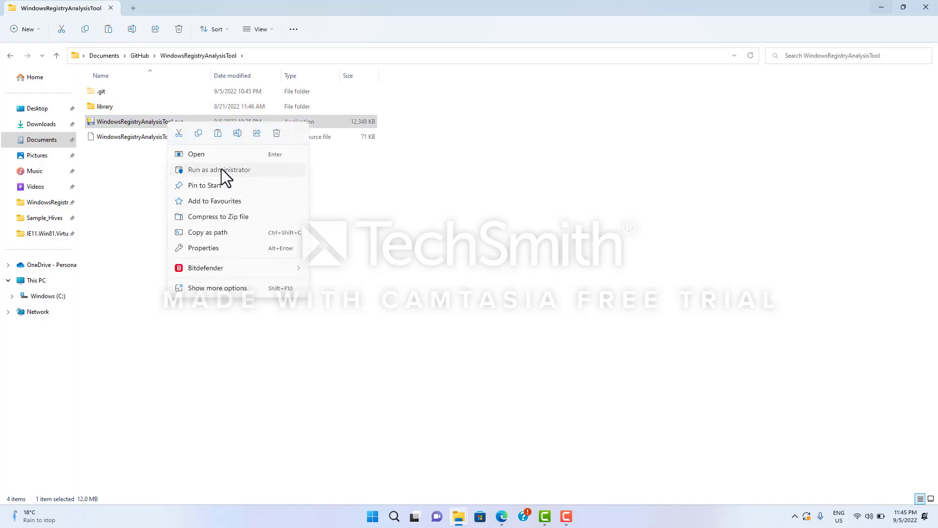
click(222, 169)
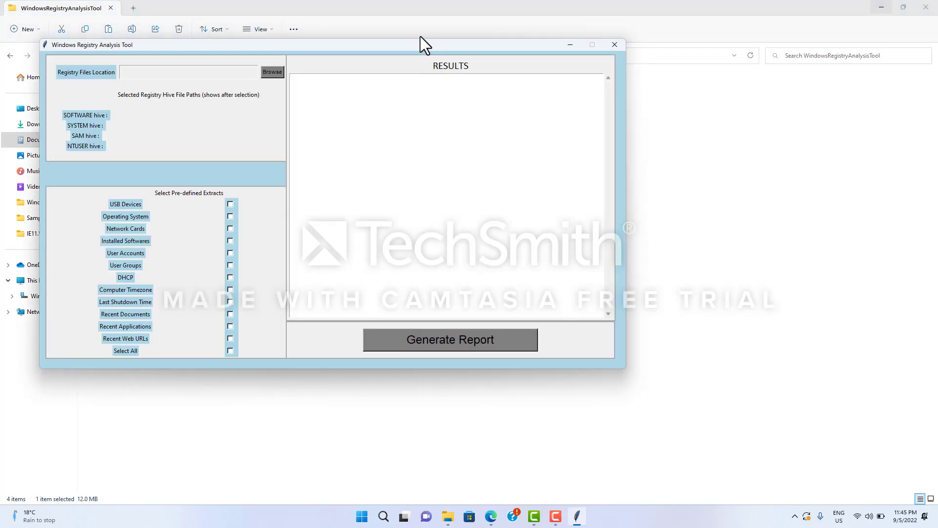
- Set the registry files location to the Sample_Hives folder on the Desktop
click(420, 36)
key(alt+Tab)
click(271, 72)
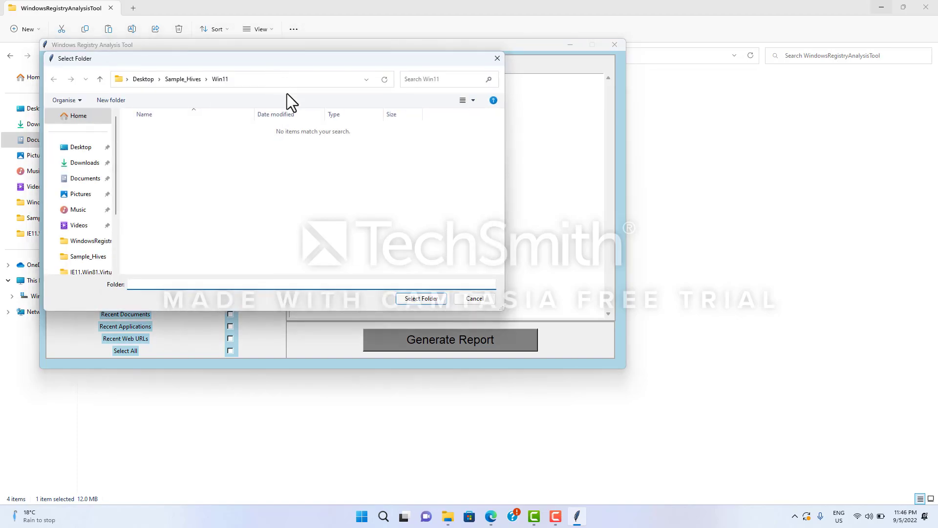
click(186, 79)
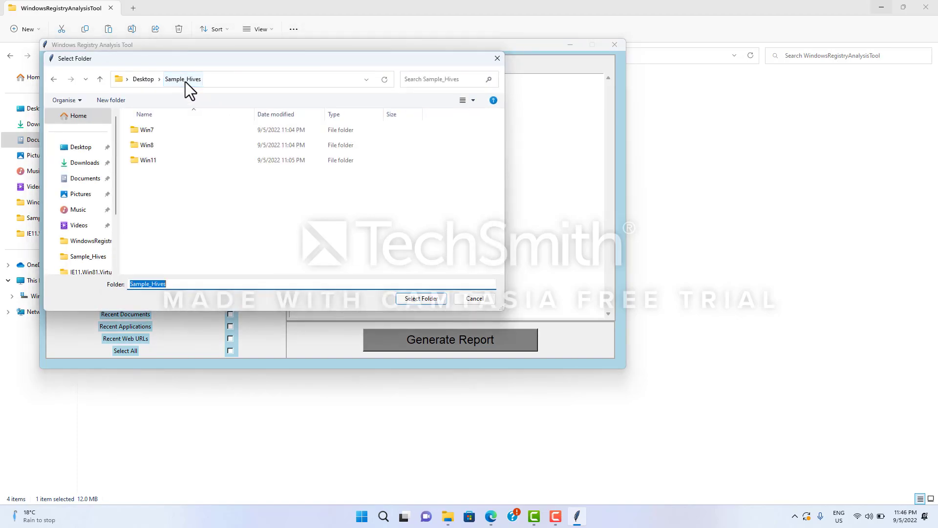
click(421, 299)
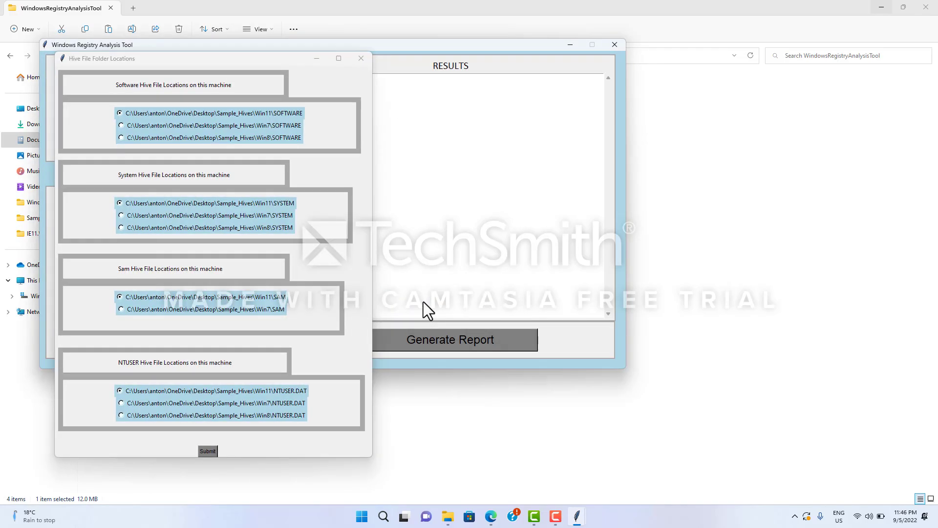
- Try the Win7 SOFTWARE and SYSTEM hives, switch both back to Win11, and submit the hive file selection
drag(292, 61, 559, 73)
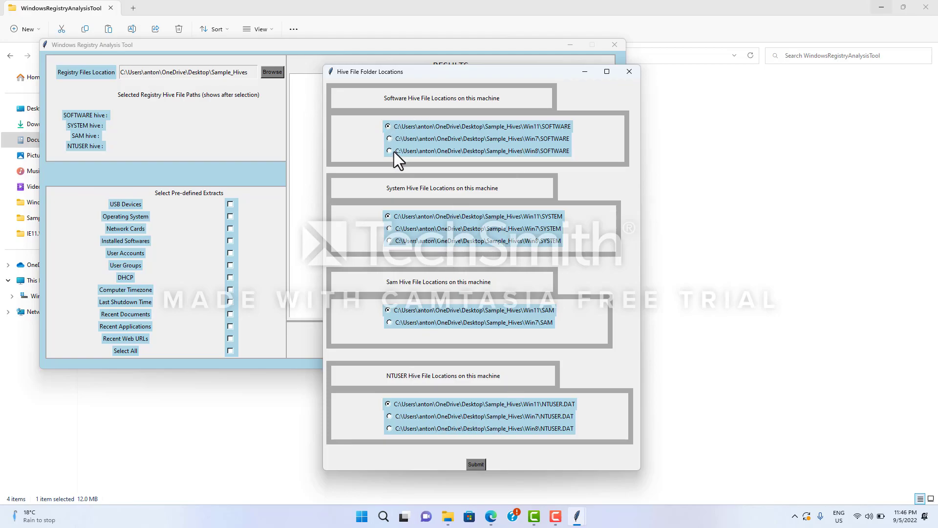
click(389, 139)
click(389, 228)
click(389, 127)
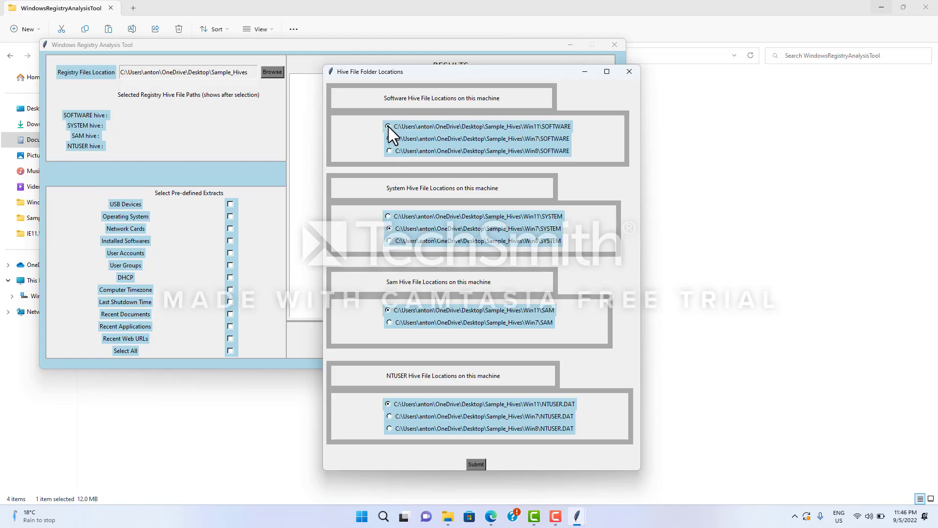
click(388, 216)
click(476, 466)
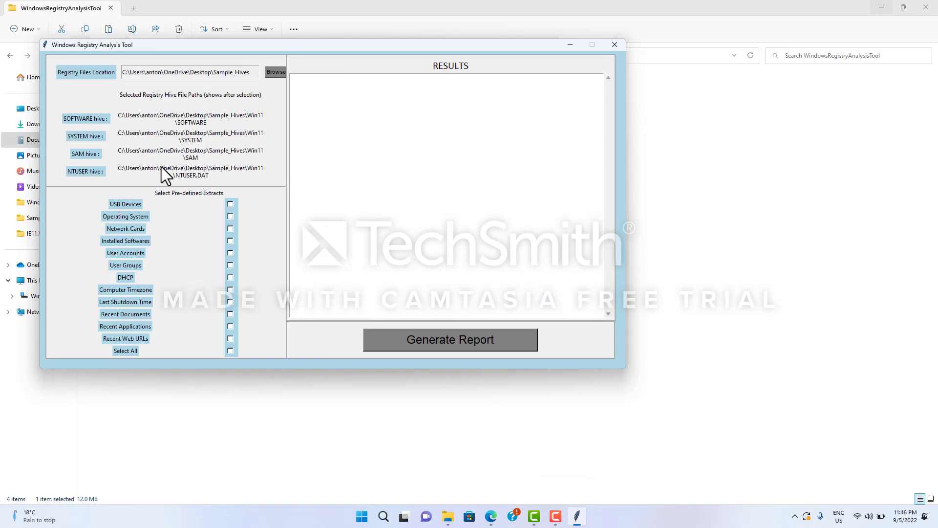
- Extract the USB Devices and Operating System information from the hives and view the results
click(230, 204)
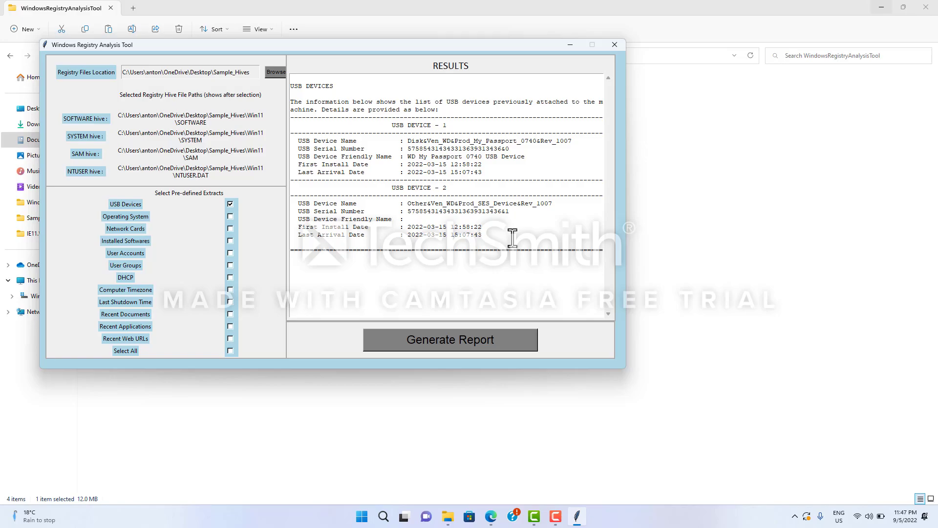
click(230, 217)
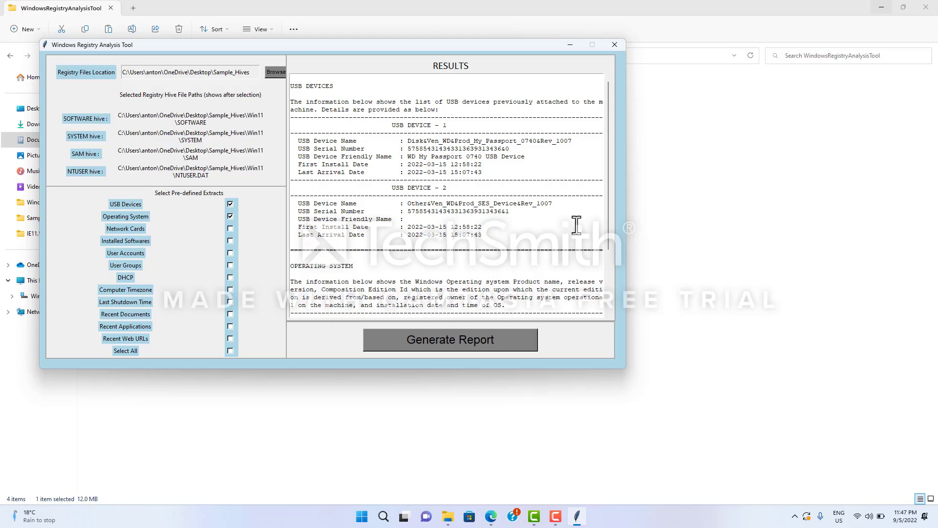
drag(610, 241, 610, 299)
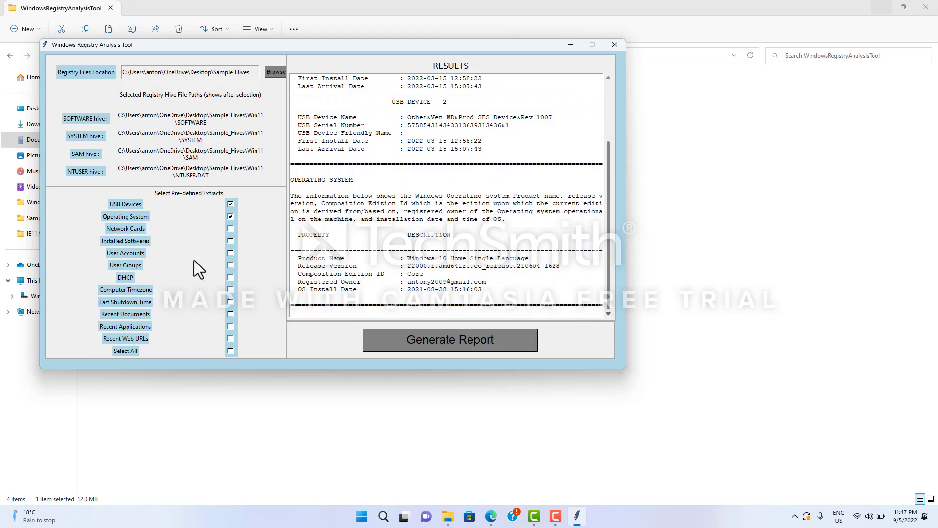
- Add the User Groups extract and review the group details in the results
click(229, 266)
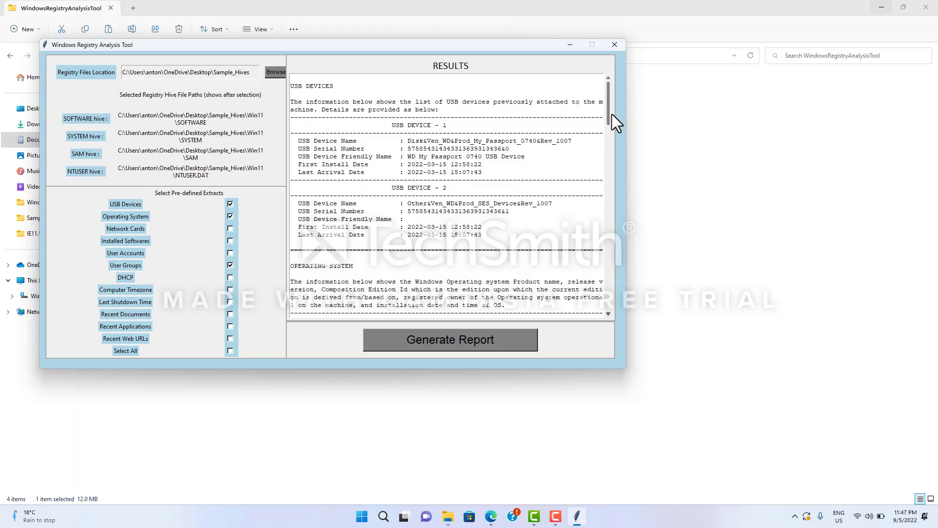
drag(608, 114, 609, 174)
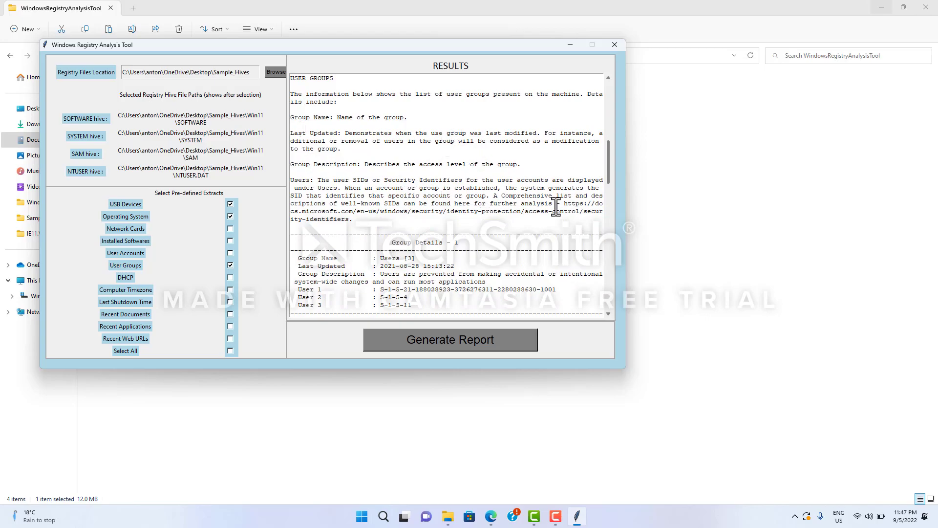
drag(609, 170, 611, 192)
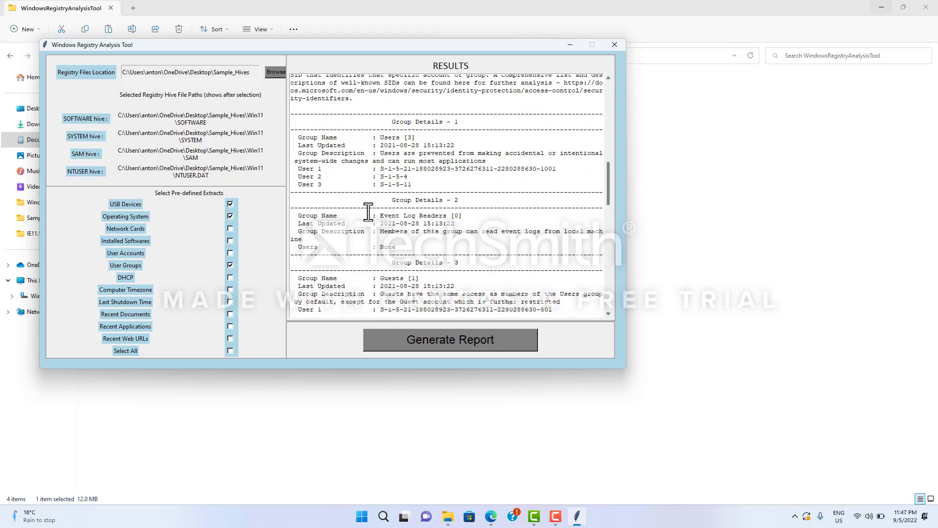
- Add the DHCP extract and review its explanations and adapter details in the results
click(230, 277)
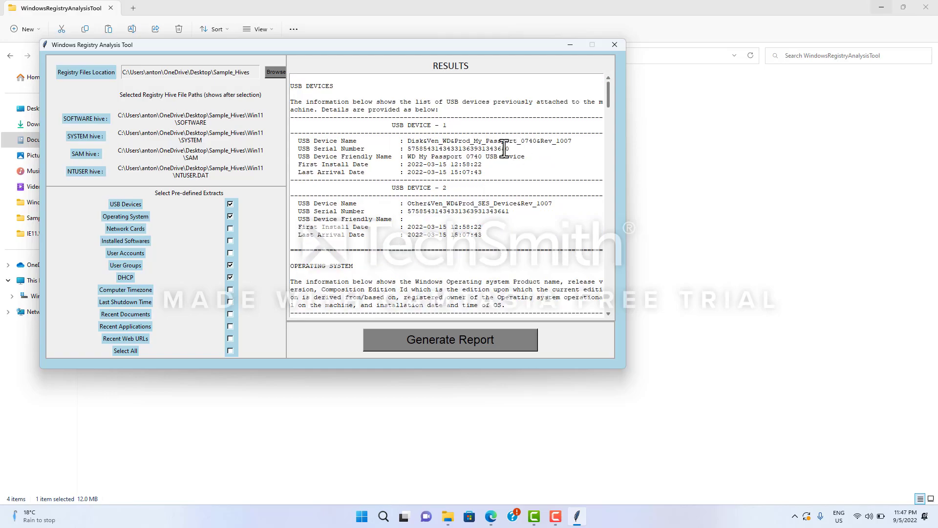
drag(609, 100, 607, 233)
scroll(606, 235, down, 2)
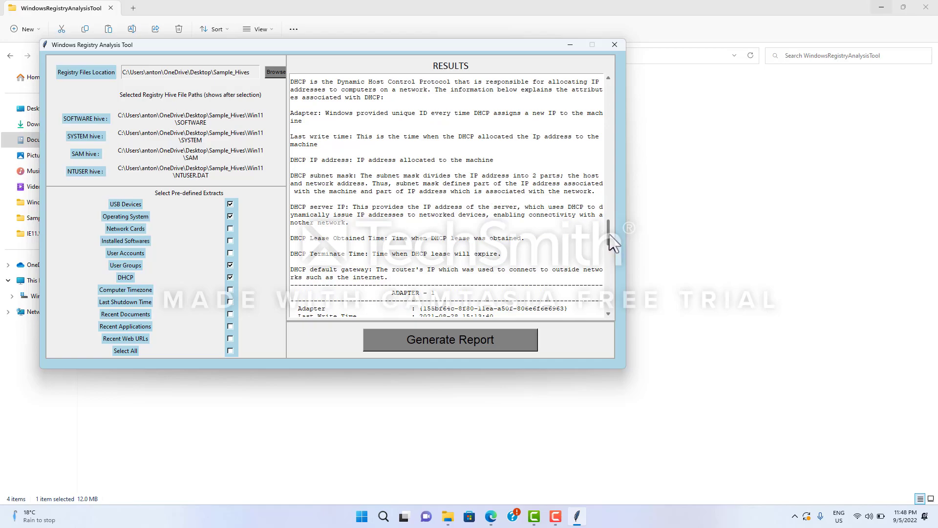
scroll(611, 247, down, 7)
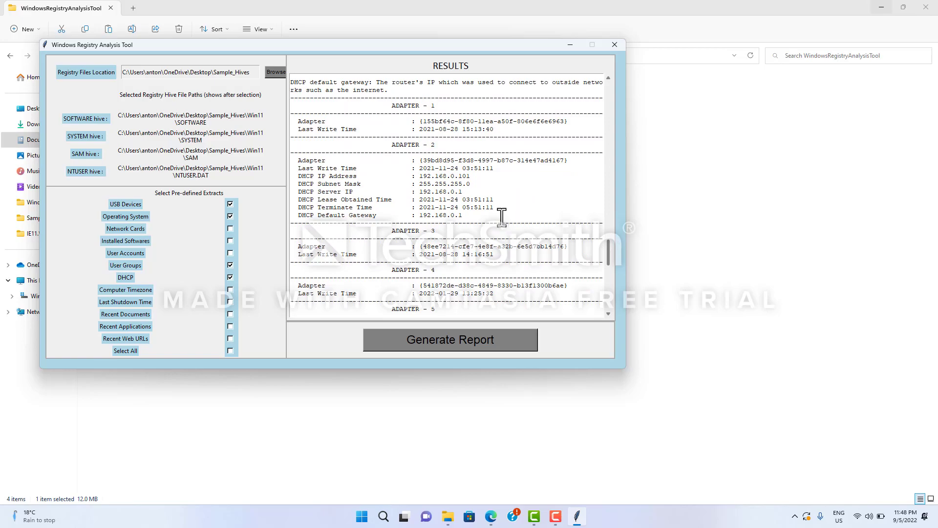
- Deselect the USB Devices and Operating System extracts, and select all pre-defined extracts to view the complete results
click(230, 204)
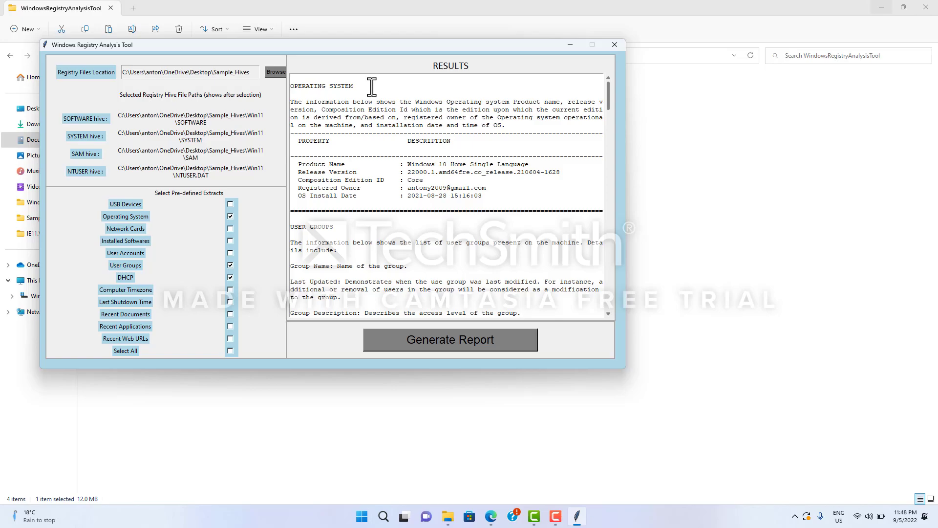
click(230, 216)
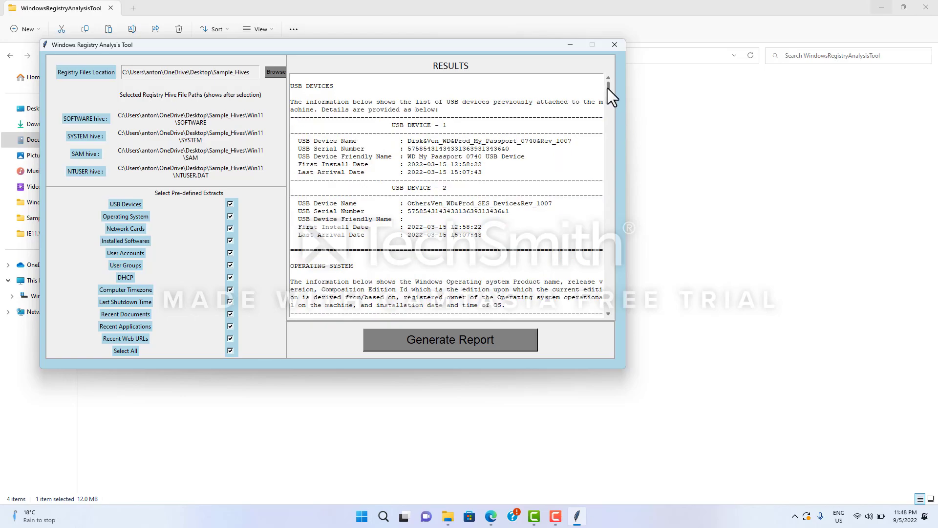
drag(608, 89, 620, 332)
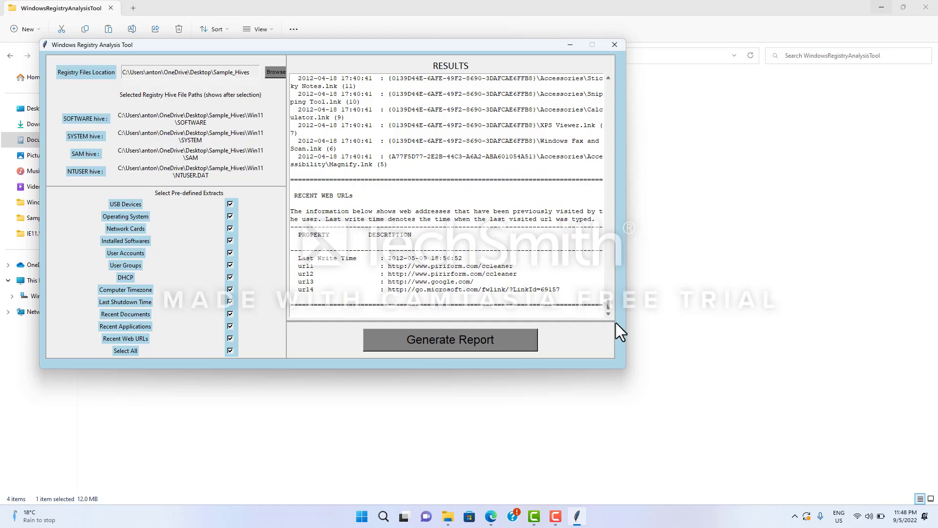
- Generate the report and save it as a PDF on the Desktop under the suggested file name
click(480, 341)
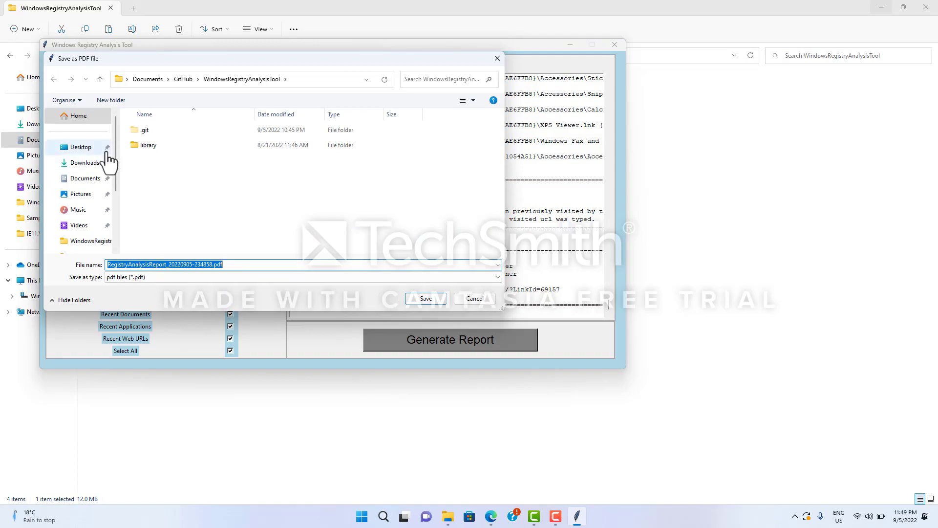
click(84, 149)
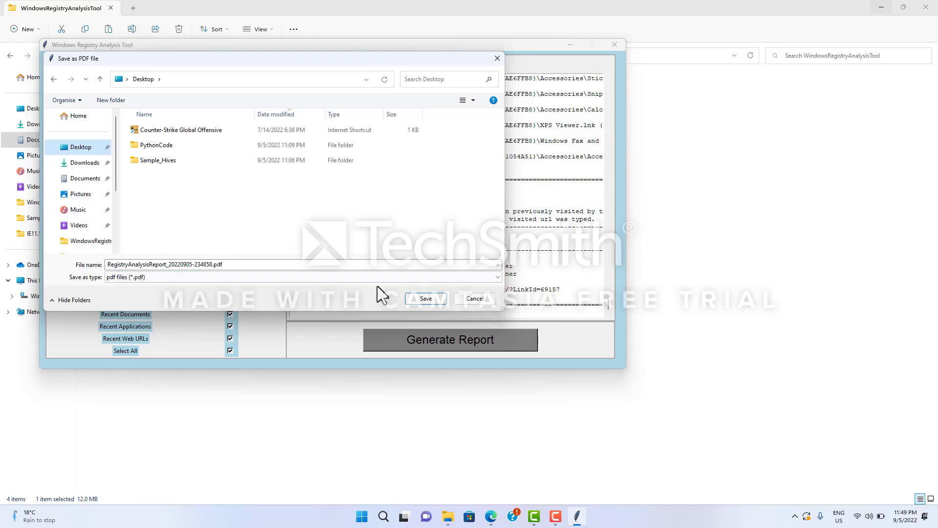
click(417, 297)
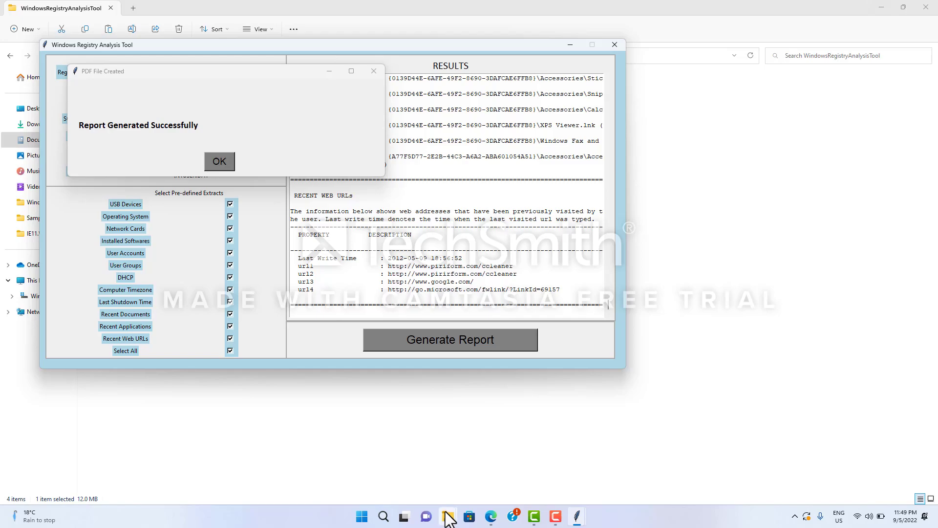
- Switch to File Explorer and open the saved registry analysis report PDF from the Desktop folder
mouse_move(448, 515)
click(409, 480)
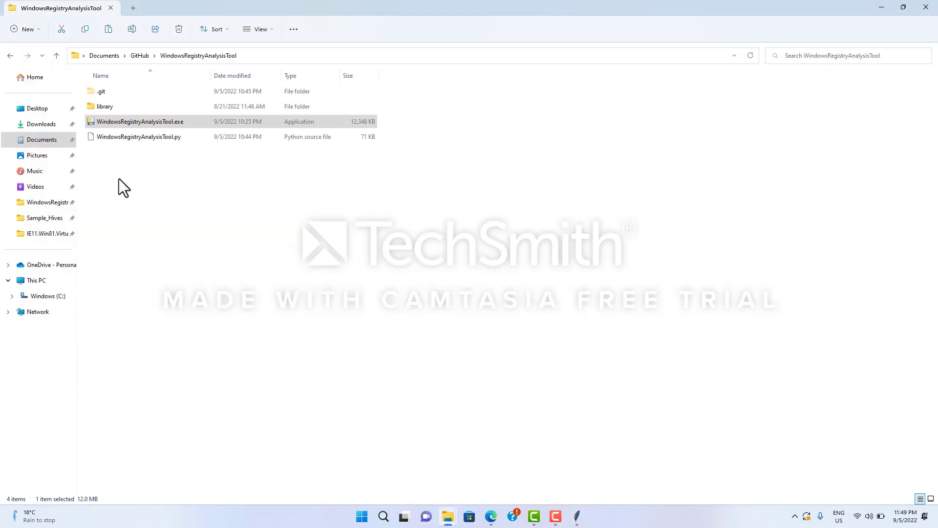
click(38, 109)
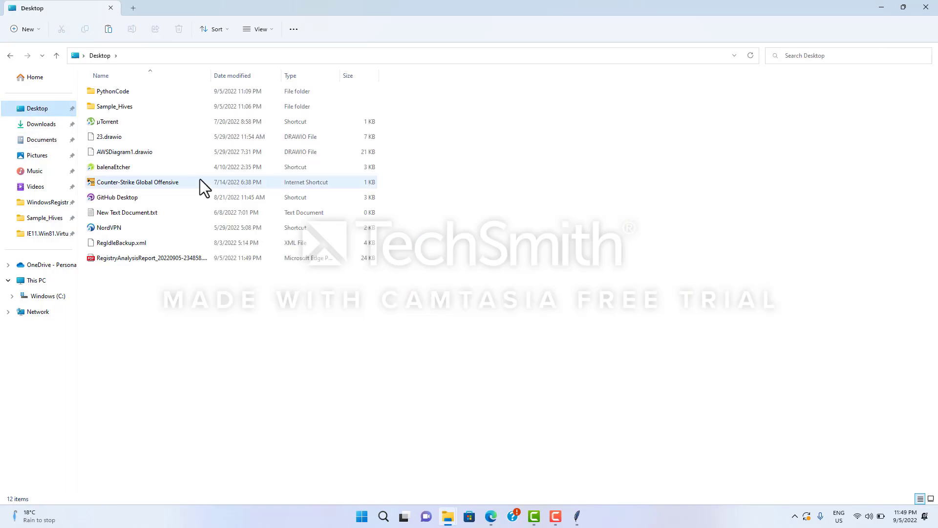
double_click(171, 259)
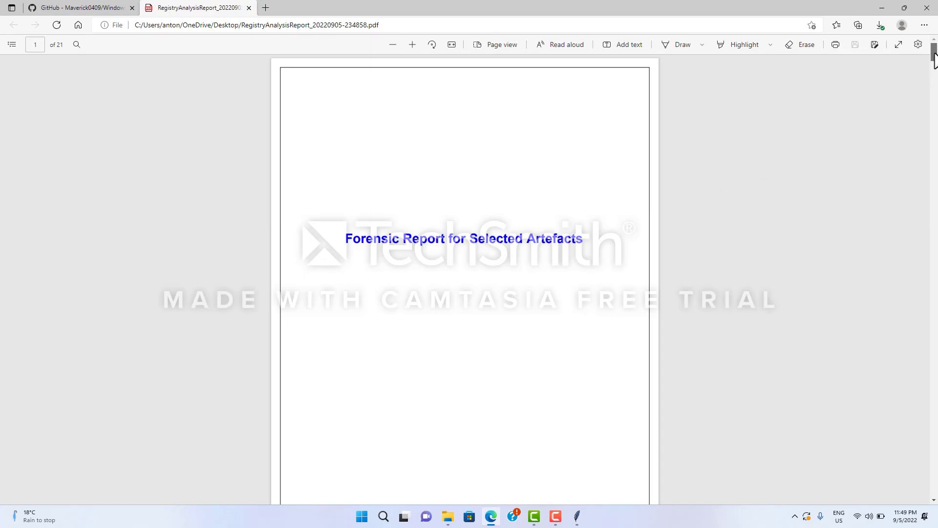
- Examine the report's Operating System and Shutdown Information sections through the table of contents links, and its last page
drag(935, 57, 936, 75)
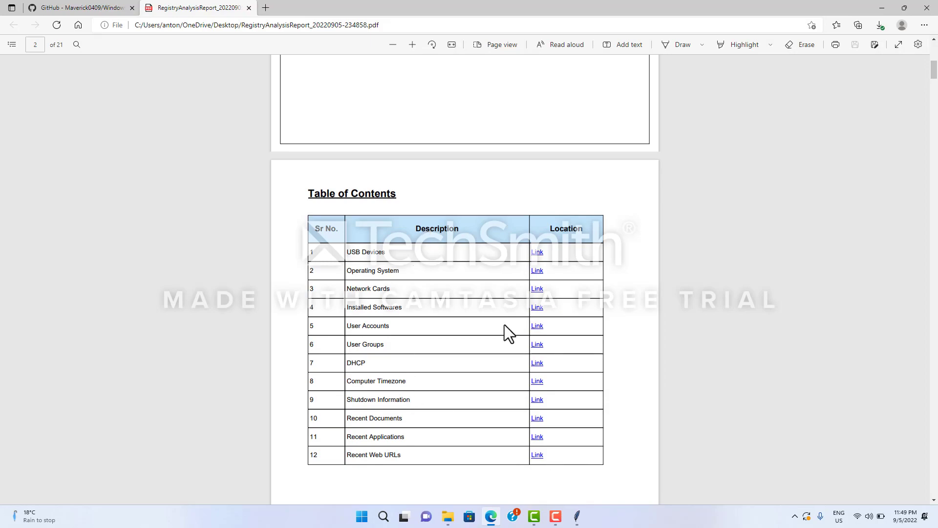
click(537, 271)
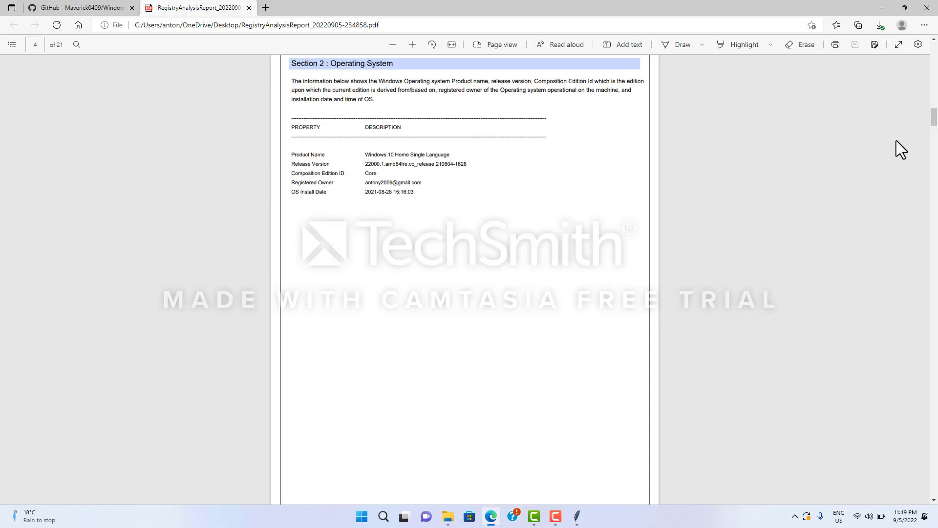
drag(934, 131, 922, 86)
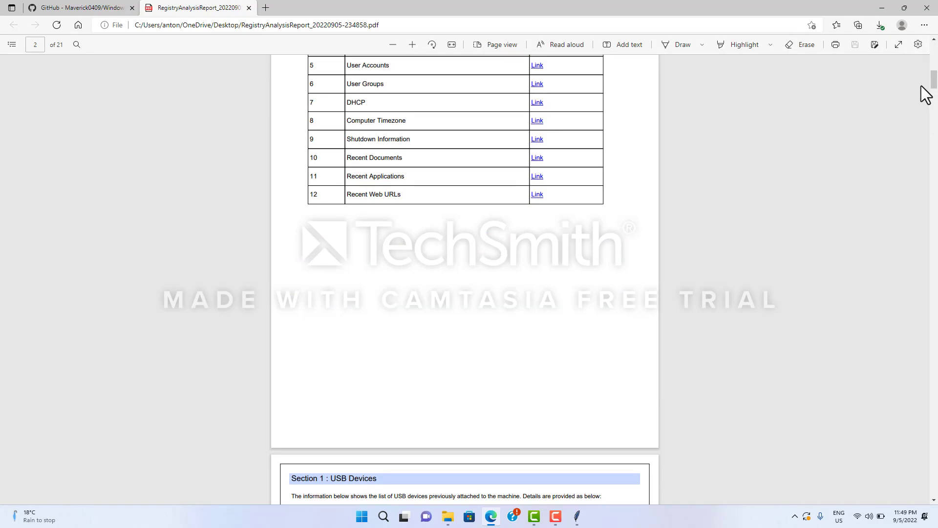
click(536, 140)
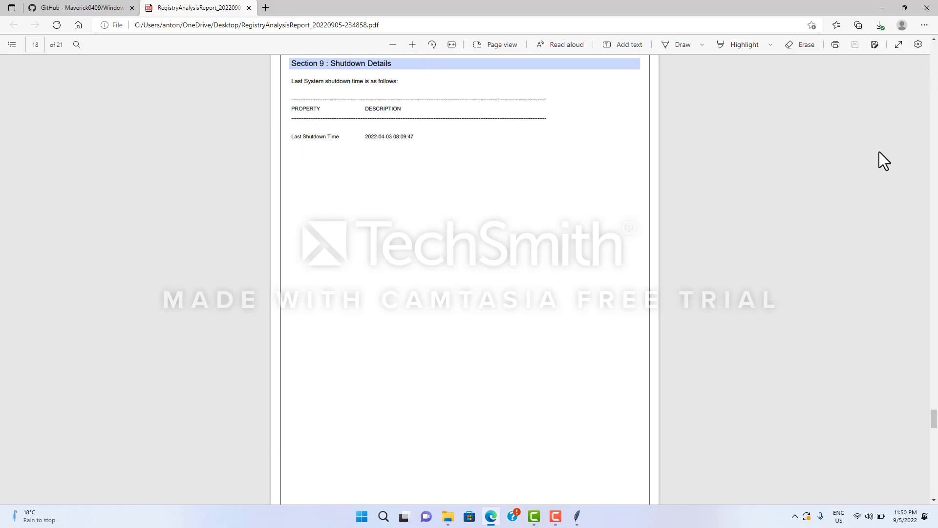
drag(935, 420, 934, 490)
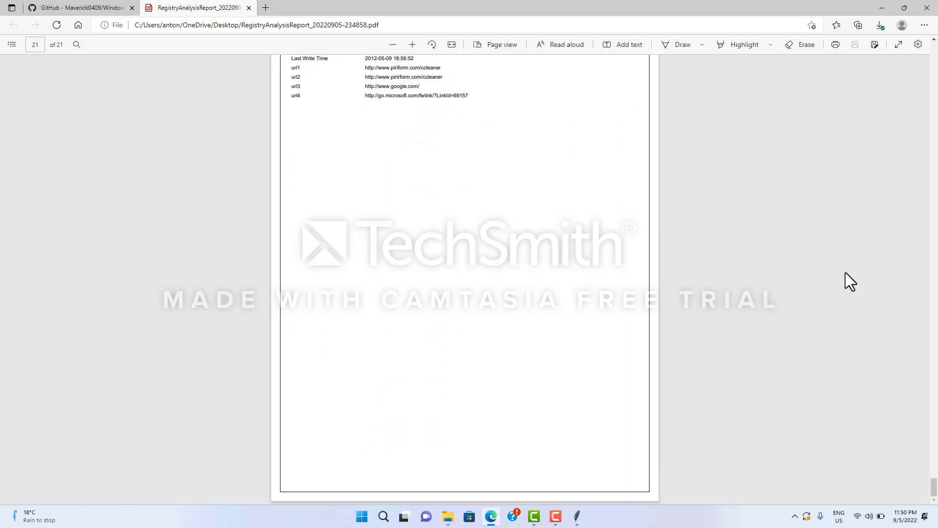
- Switch back to the Windows Registry Analysis Tool and move its window nearer the middle of the screen
mouse_move(586, 517)
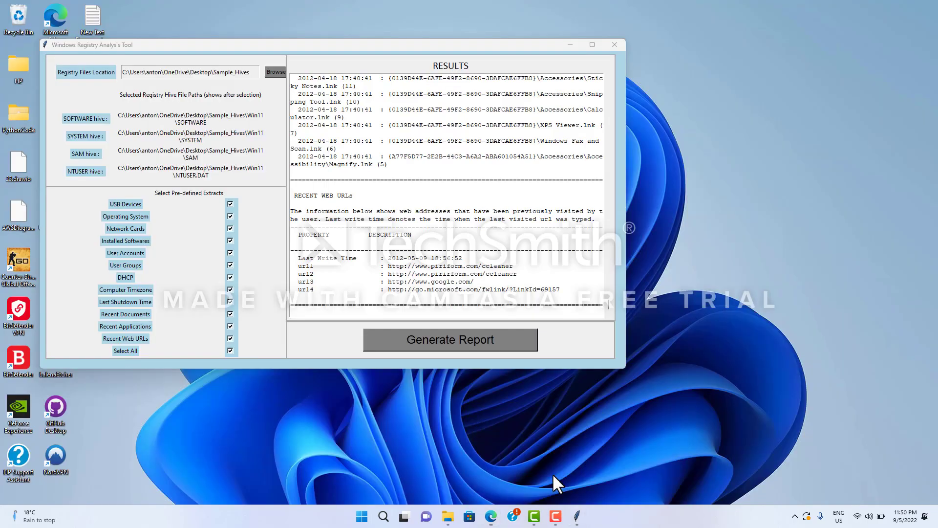
click(553, 474)
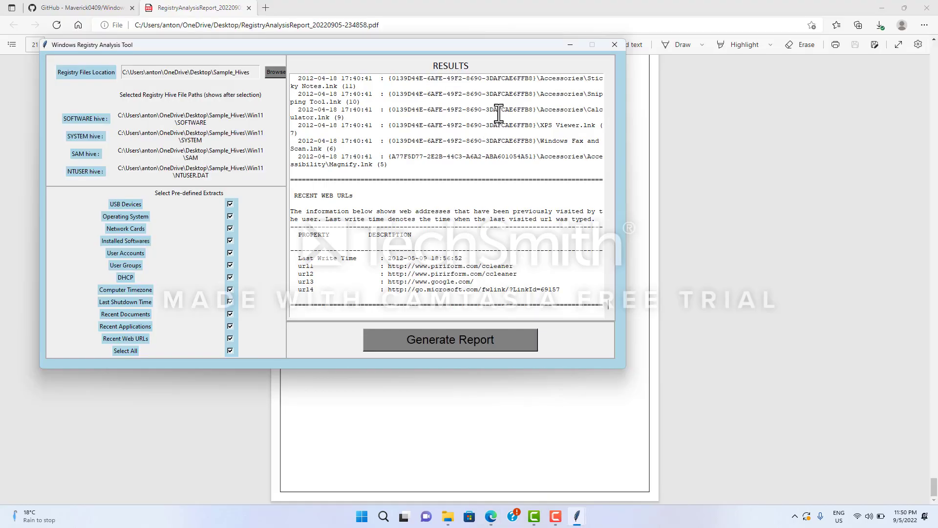
drag(426, 46, 541, 80)
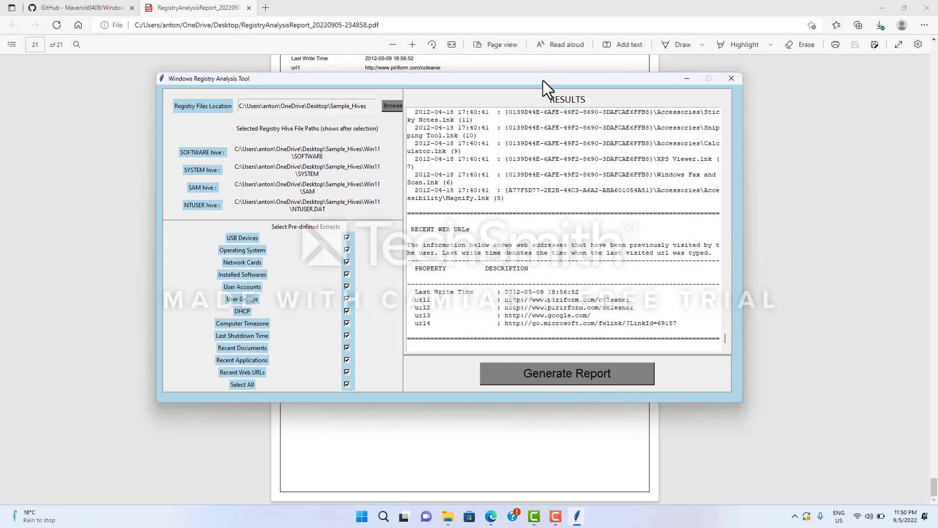